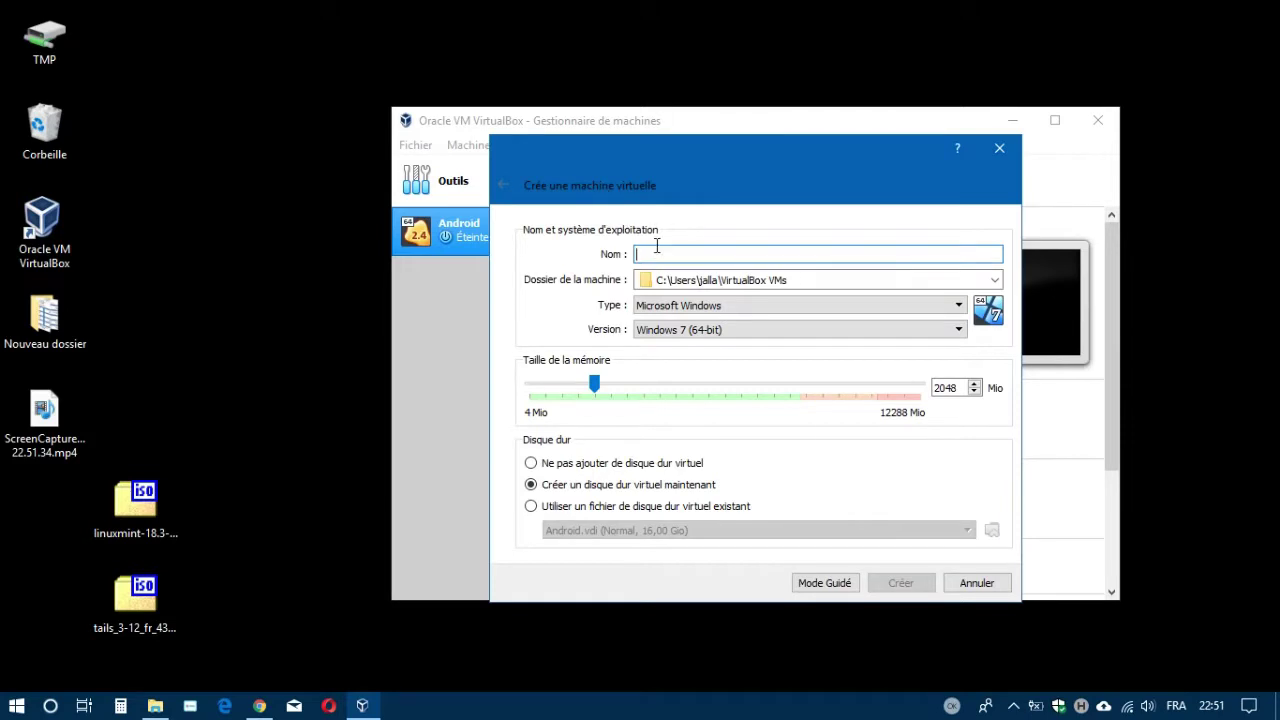
- Create a Linux virtual machine named tails with Oracle (64-bit), 1024 MiB memory and a dynamically allocated 12 GiB VDI disk
click(656, 250)
text(tails)
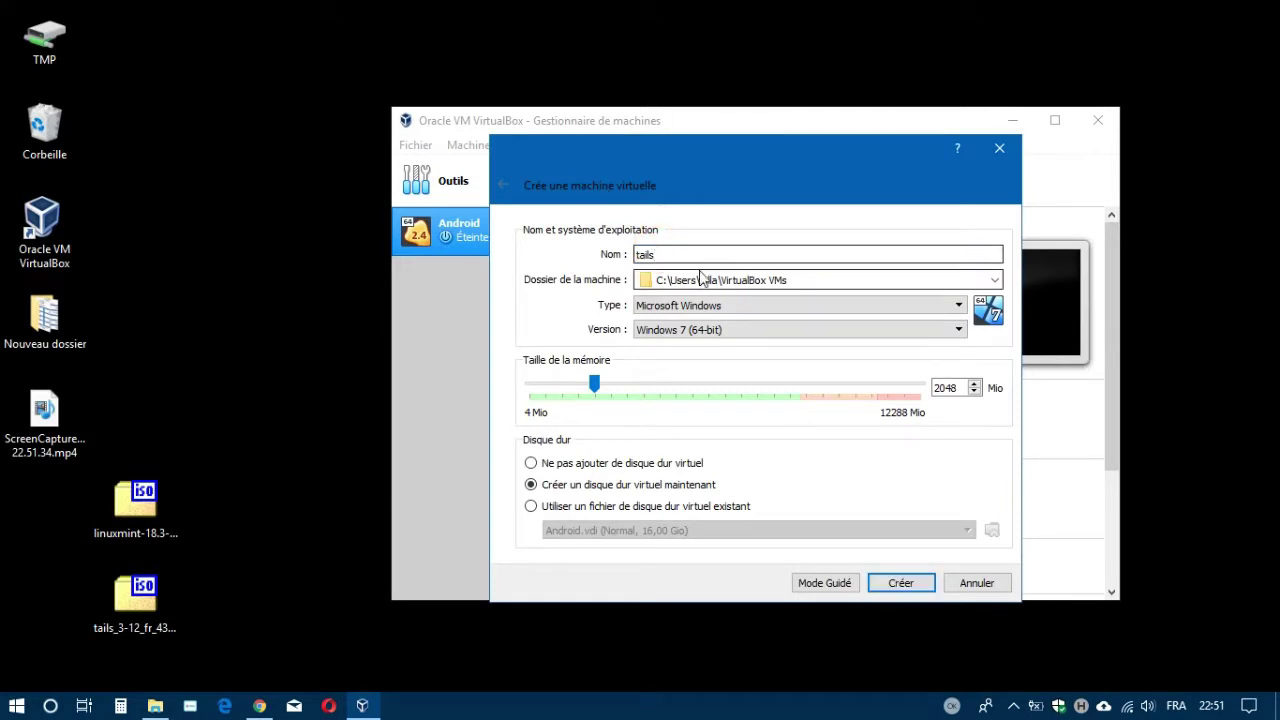
click(773, 309)
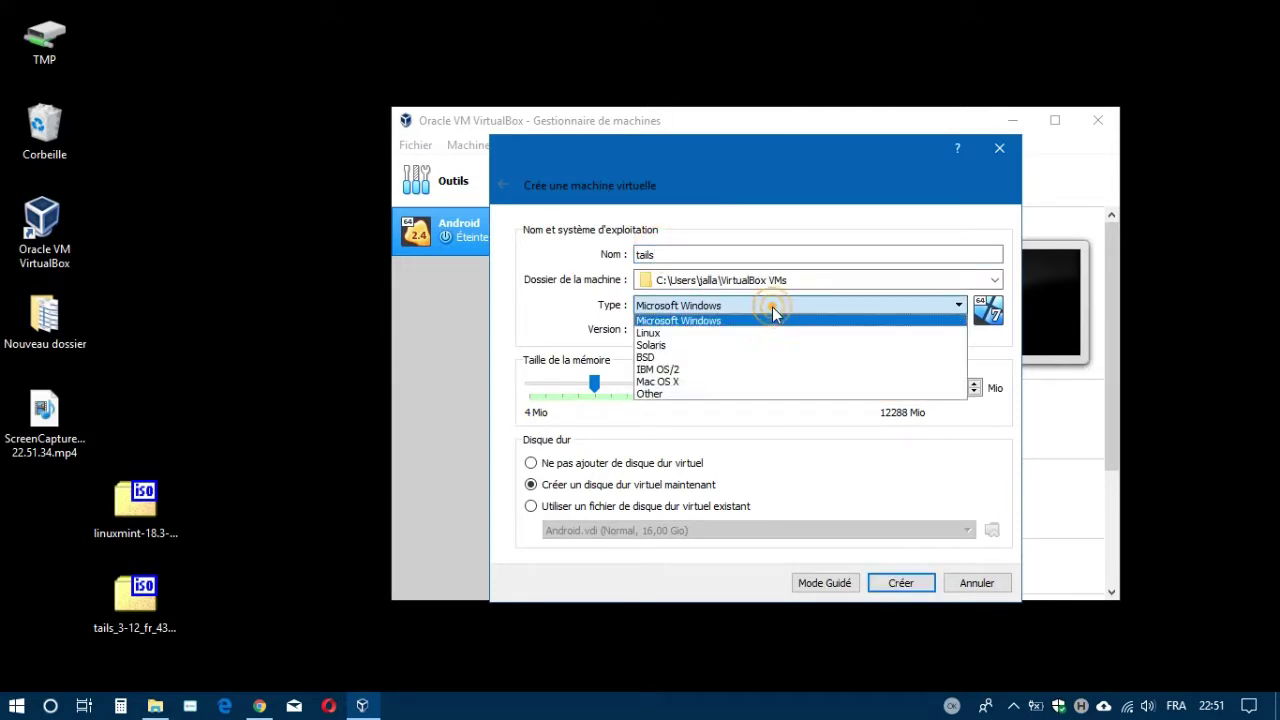
click(716, 334)
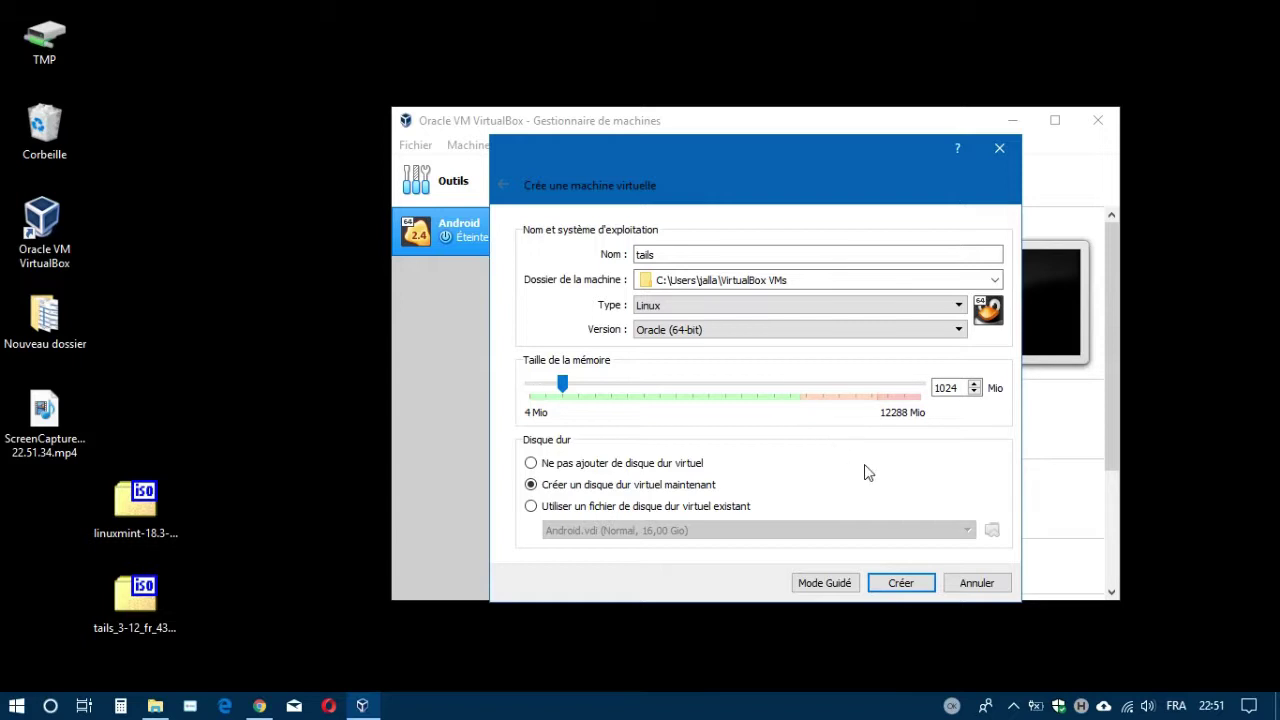
click(899, 583)
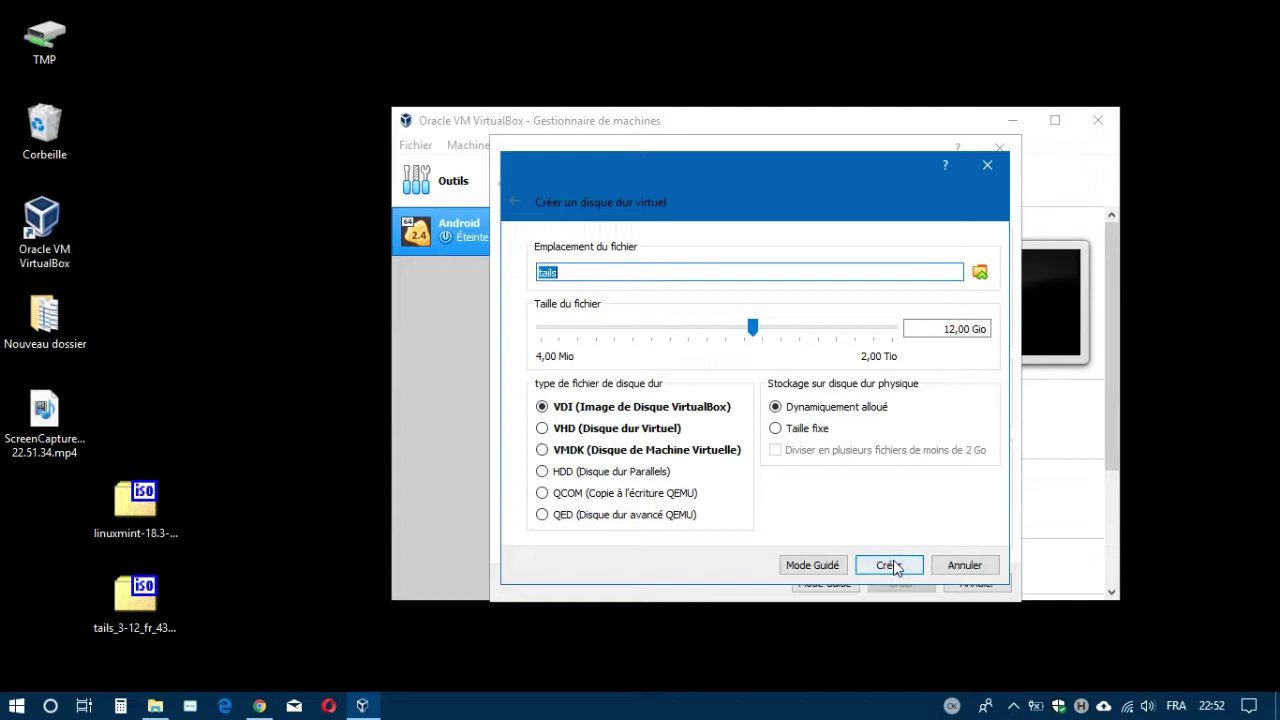
click(893, 566)
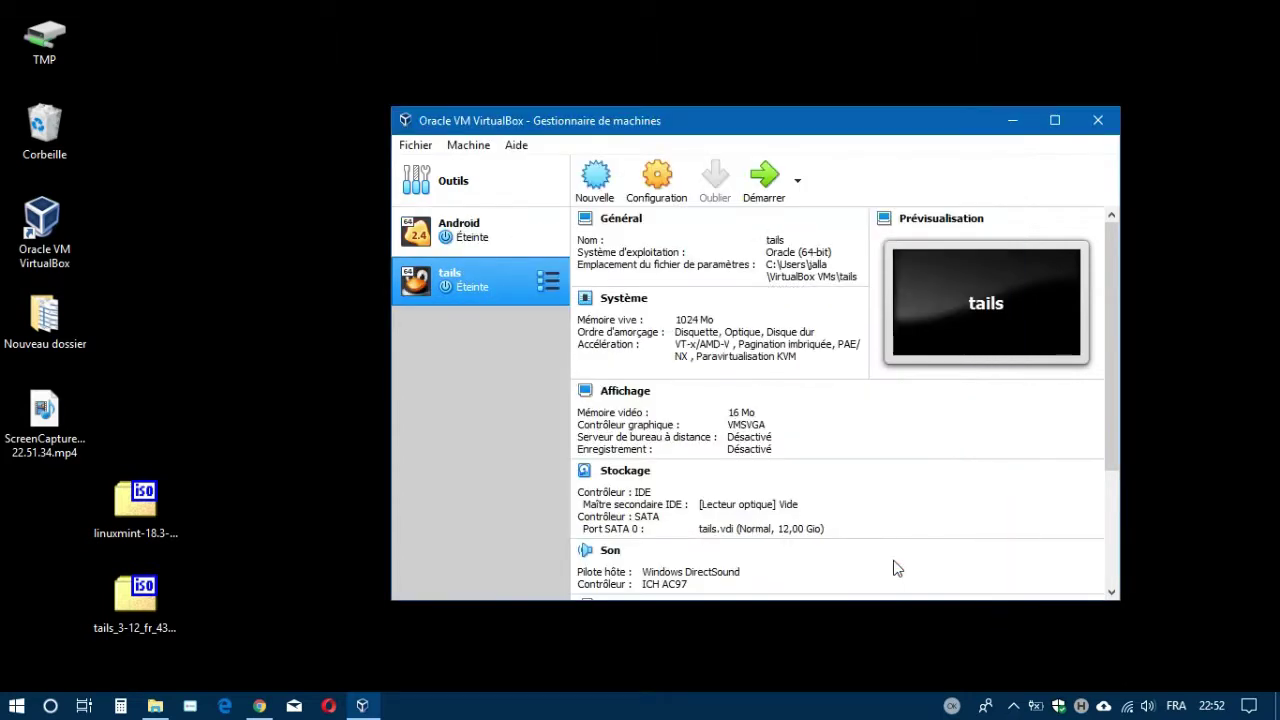
- Start the tails machine with tails_3-12_fr_430563.iso from the Bureau folder as its startup disk
click(770, 178)
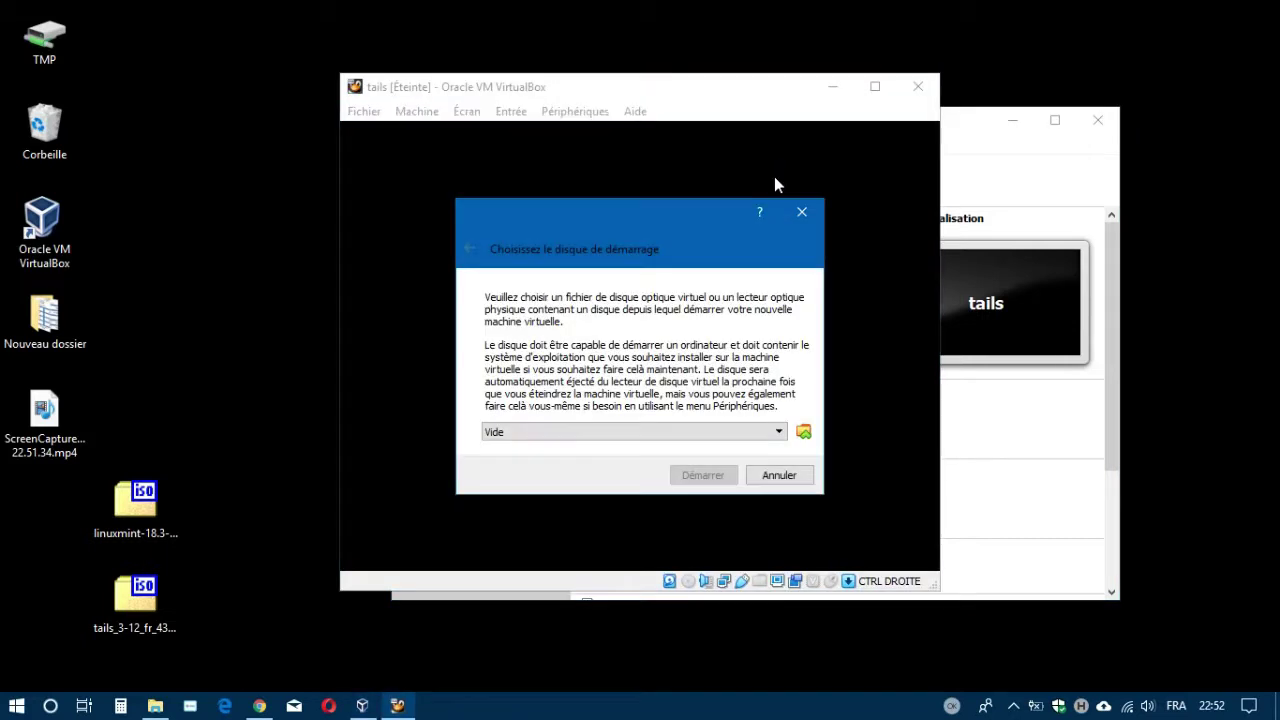
click(803, 431)
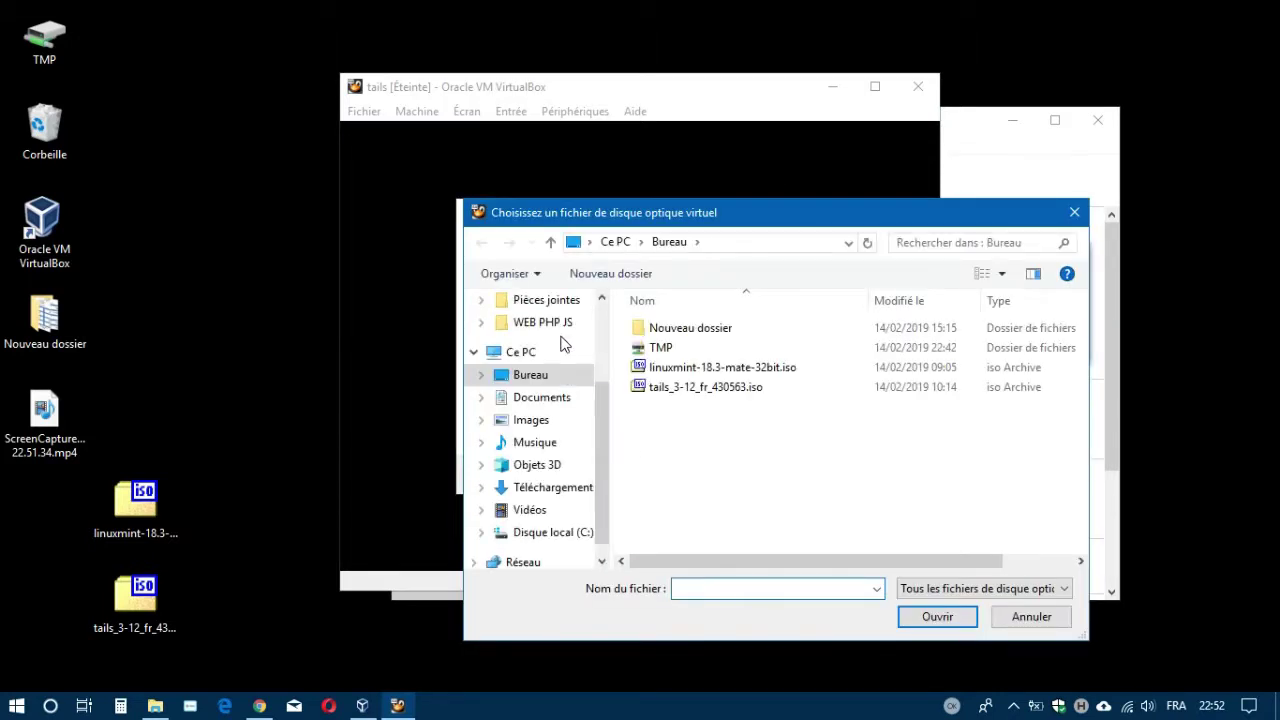
click(665, 386)
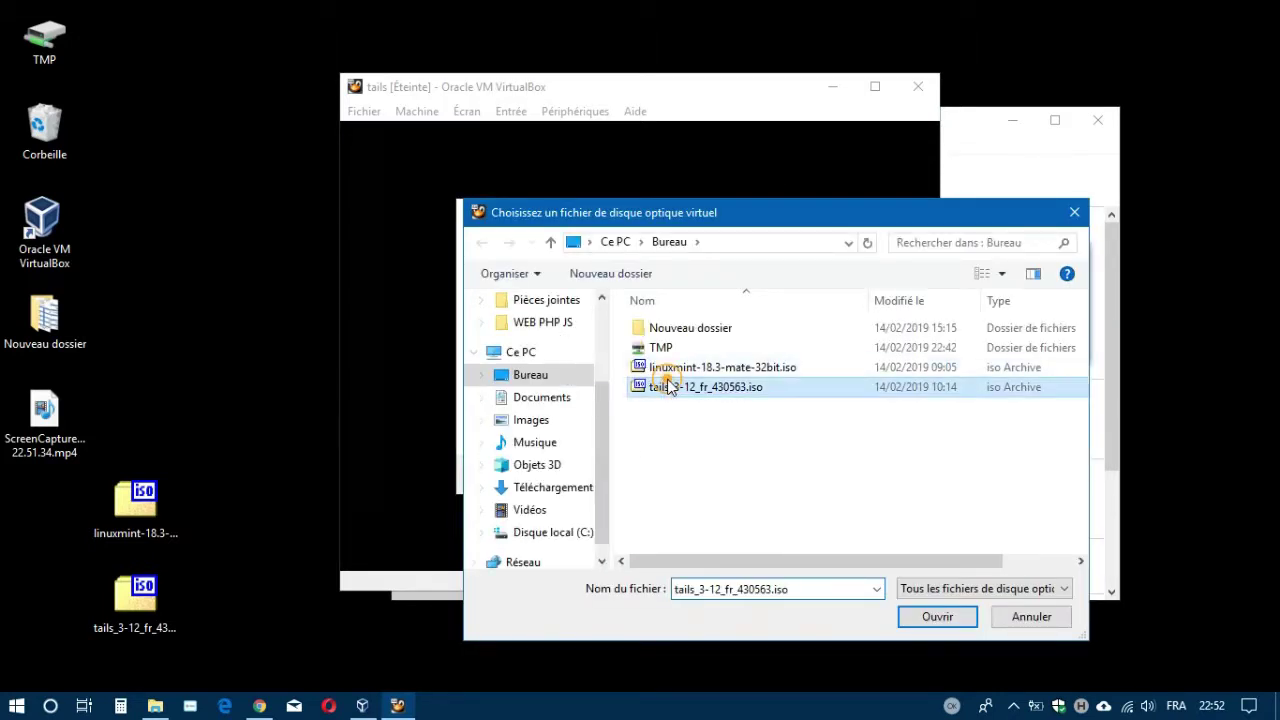
click(938, 617)
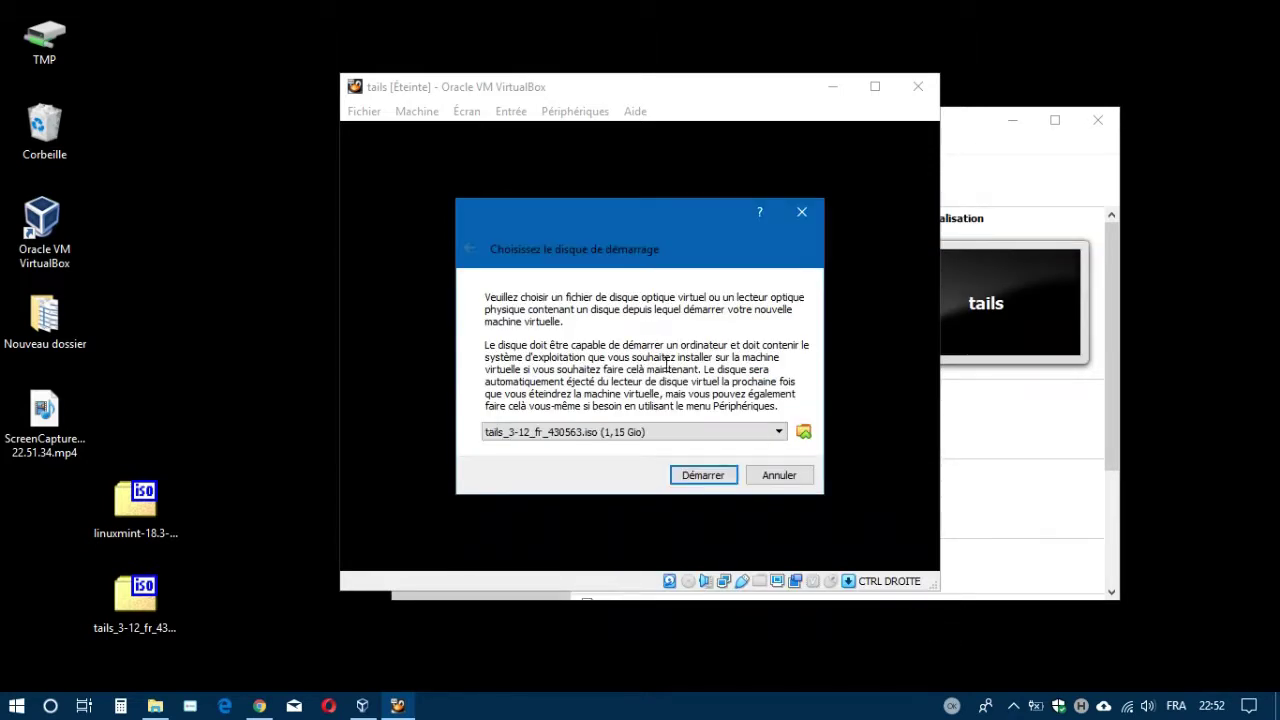
click(722, 477)
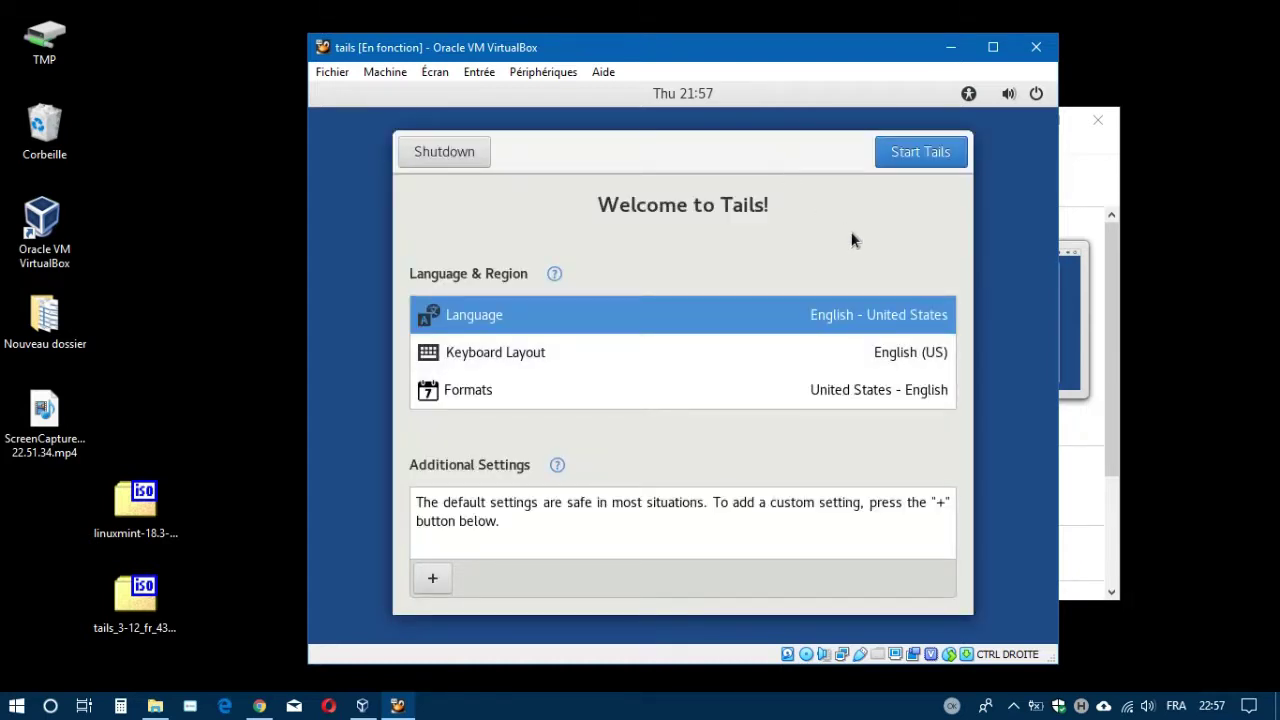
- Set the Tails language to Français - France and start the Tails session
click(900, 315)
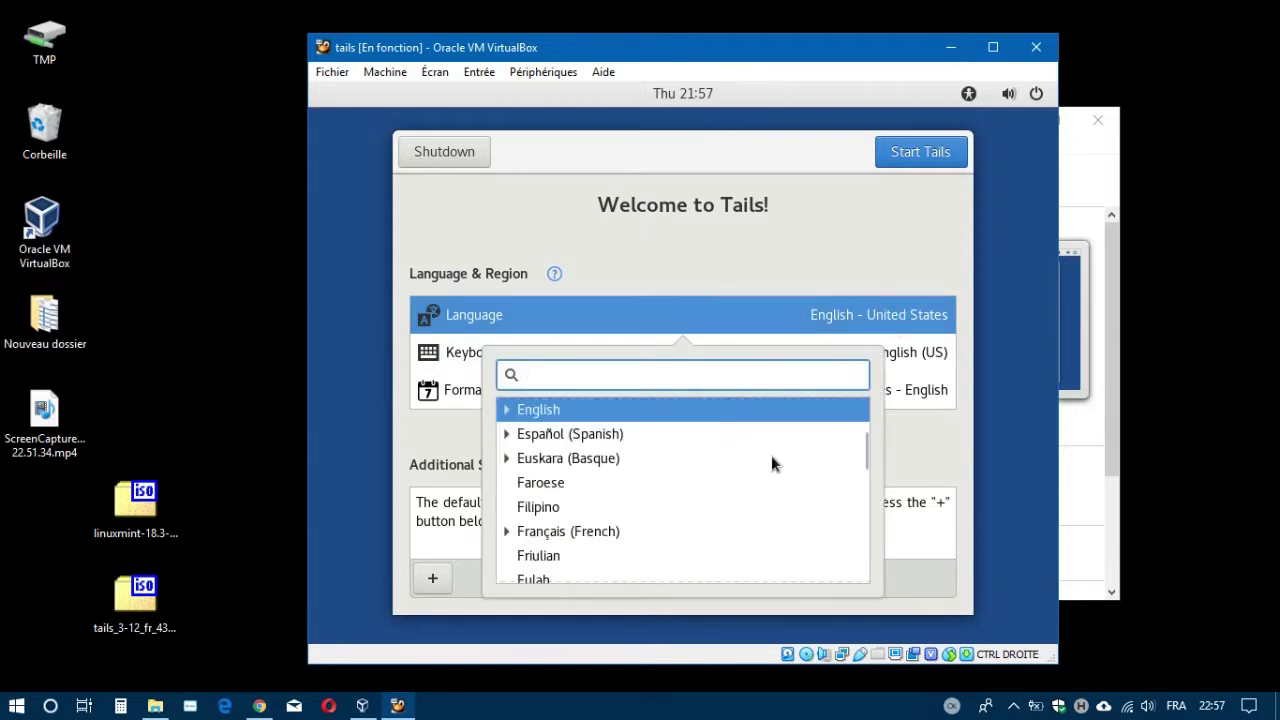
drag(864, 441, 866, 450)
scroll(866, 458, down, 5)
scroll(866, 458, up, 3)
scroll(865, 450, up, 1)
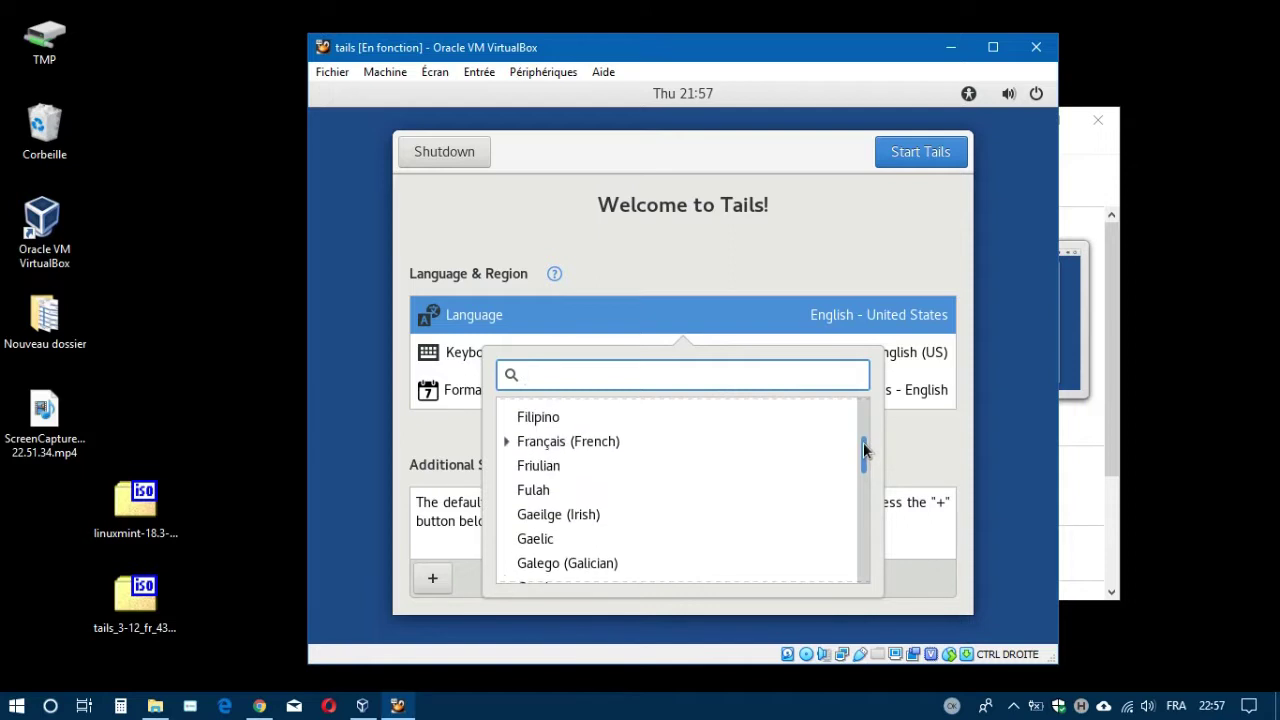
click(608, 443)
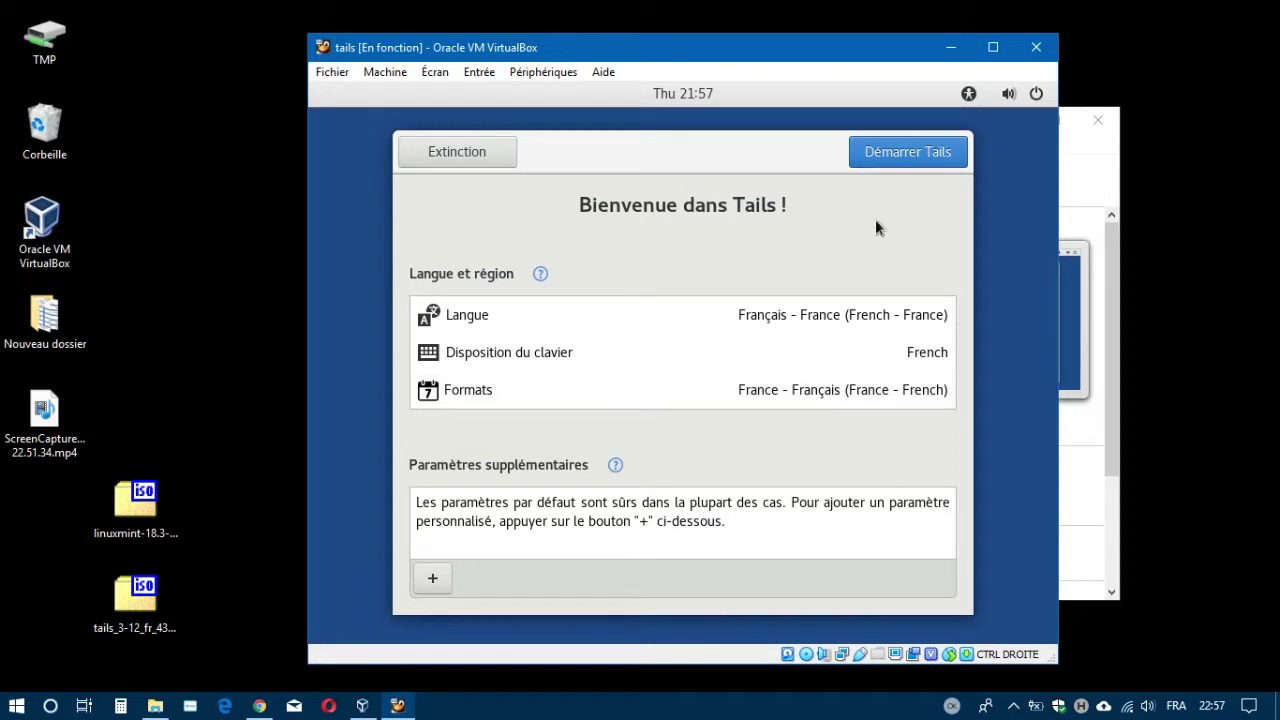
click(908, 154)
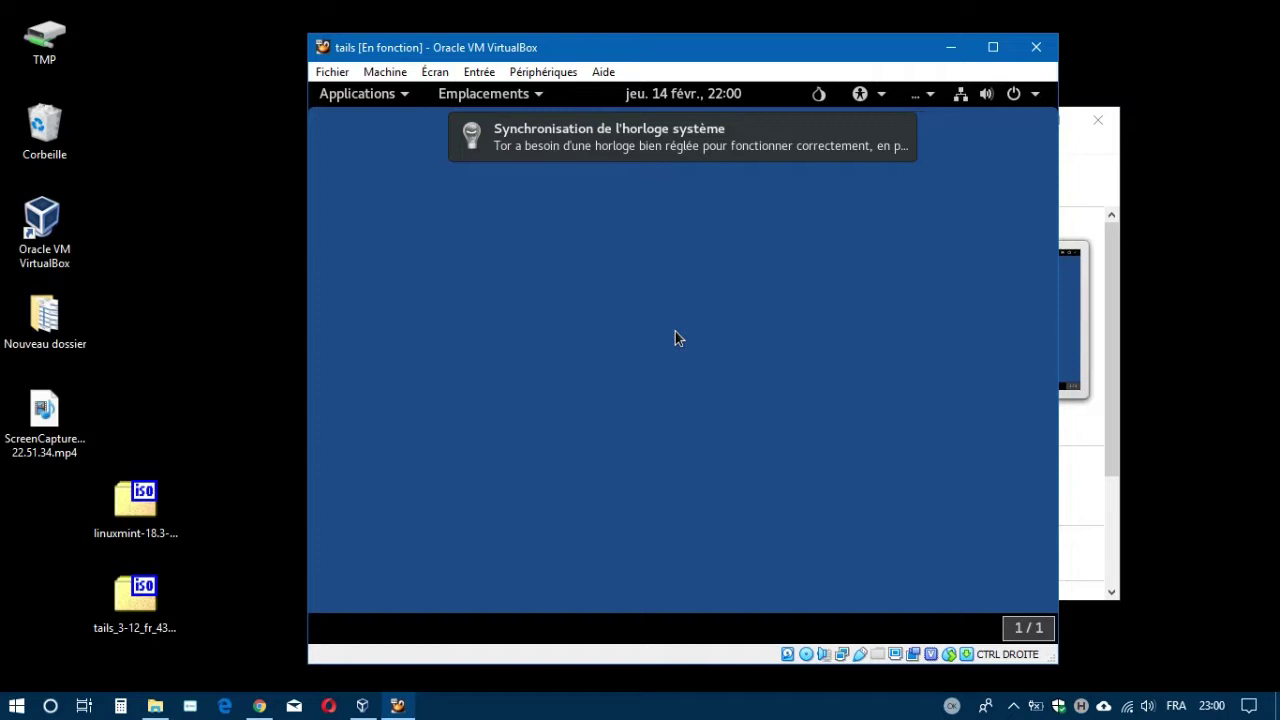
- Try to open the system and Applications menus on the Tails desktop
click(929, 96)
click(932, 98)
click(571, 226)
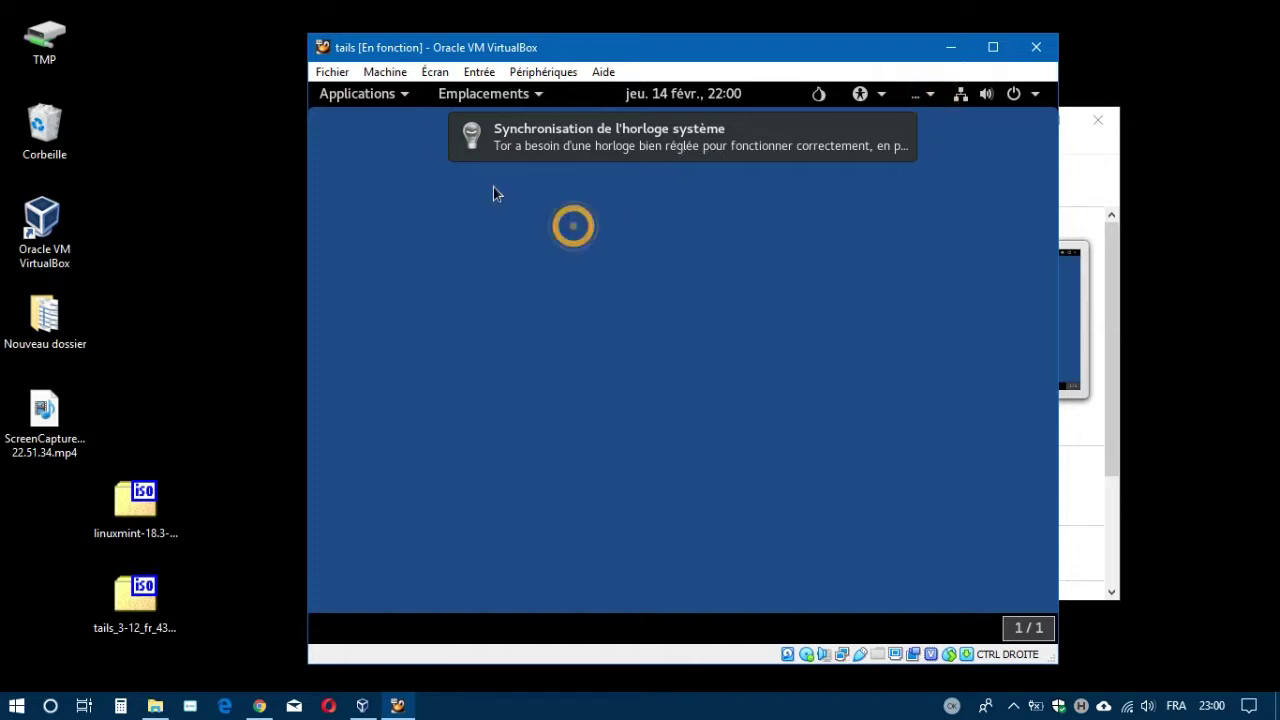
click(405, 99)
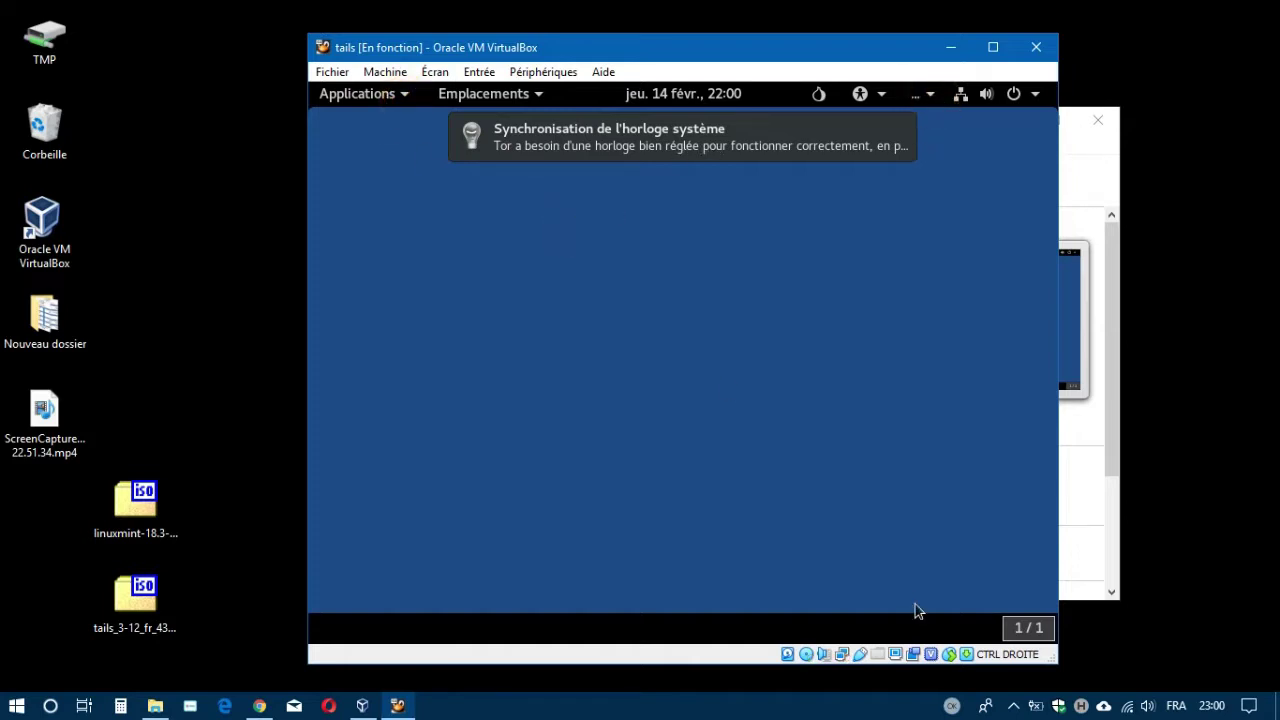
- Toggle the virtual machine's mouse integration off and back on
click(949, 654)
click(950, 655)
click(950, 510)
click(116, 50)
click(873, 391)
click(950, 655)
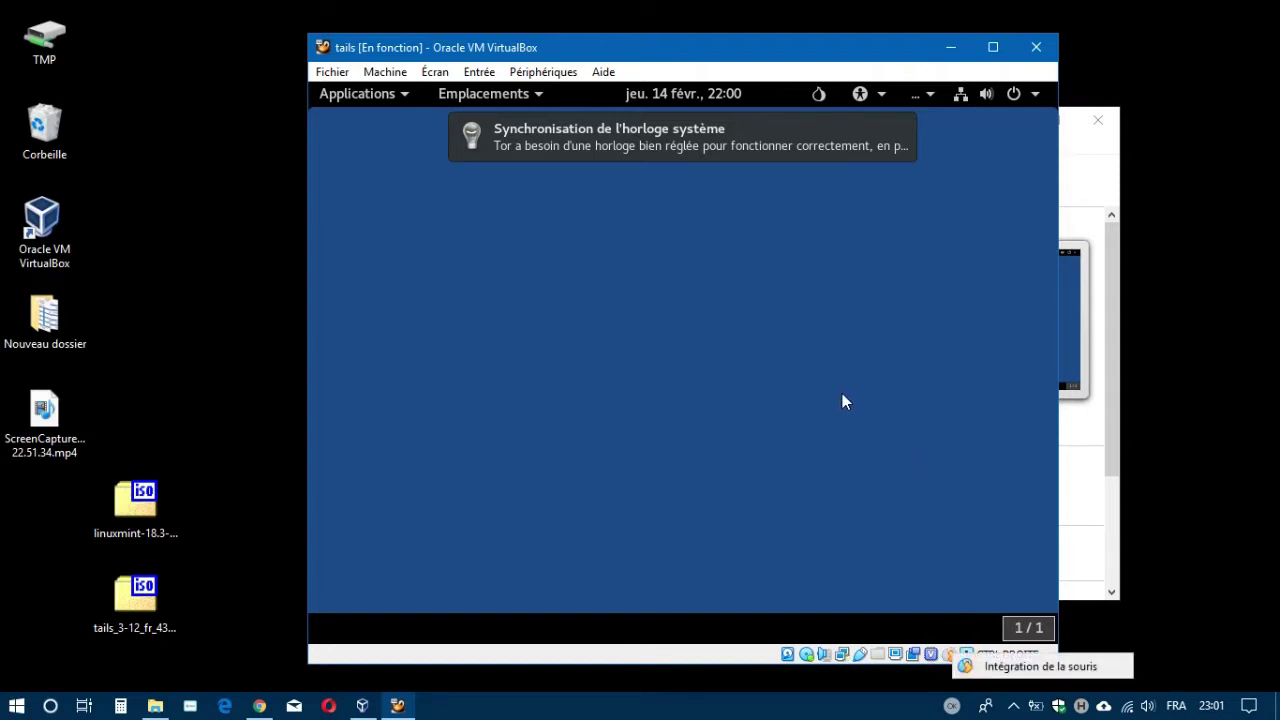
click(995, 660)
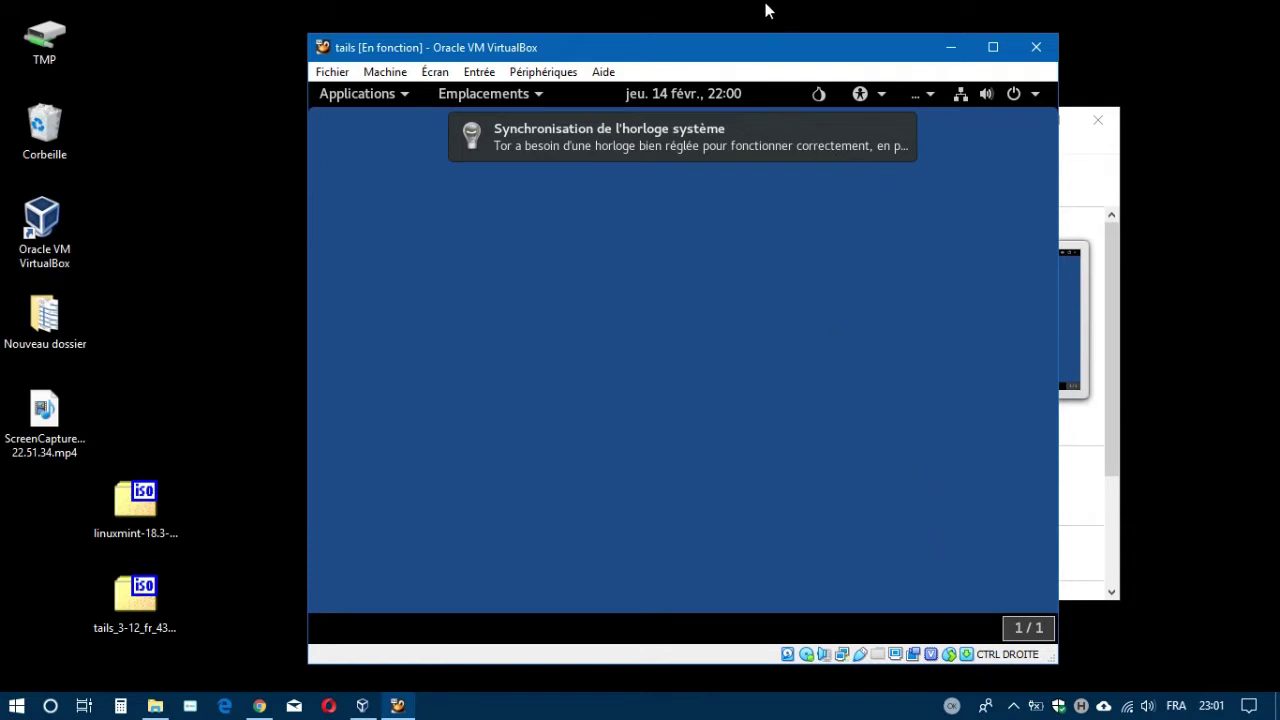
- Look through the virtual machine's device and input options and switch its display to full-screen mode
click(604, 72)
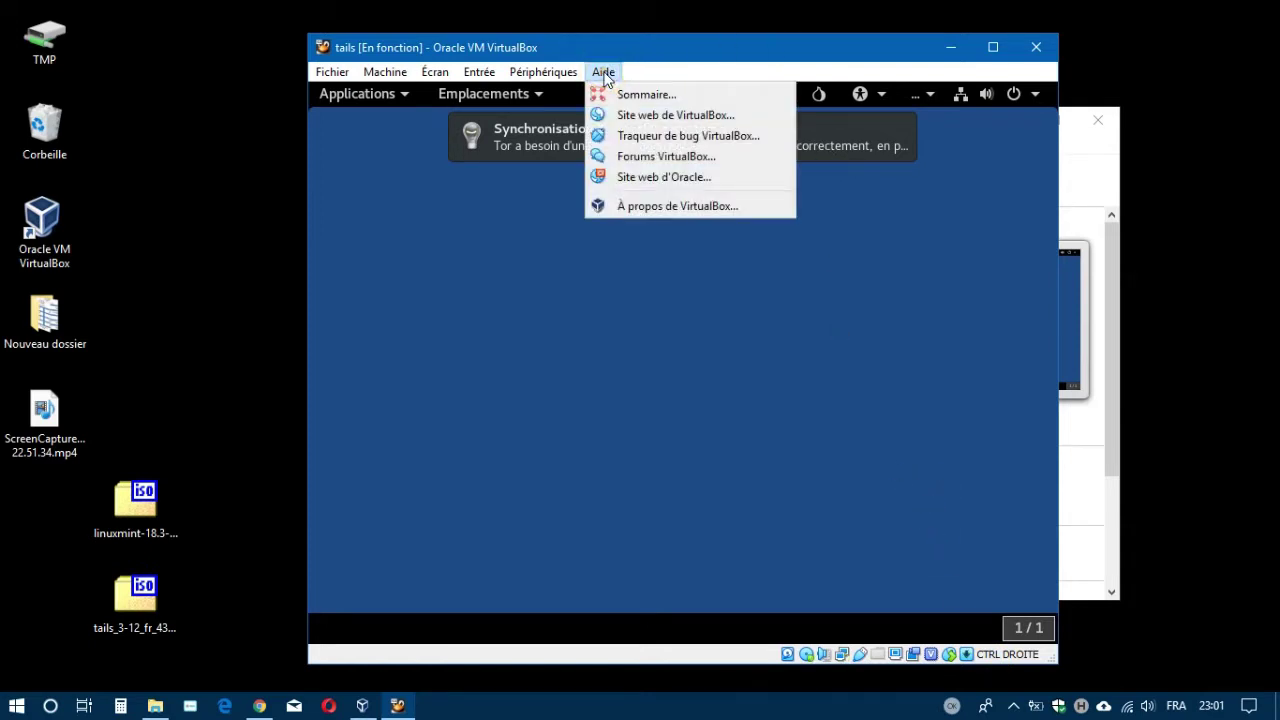
mouse_move(560, 74)
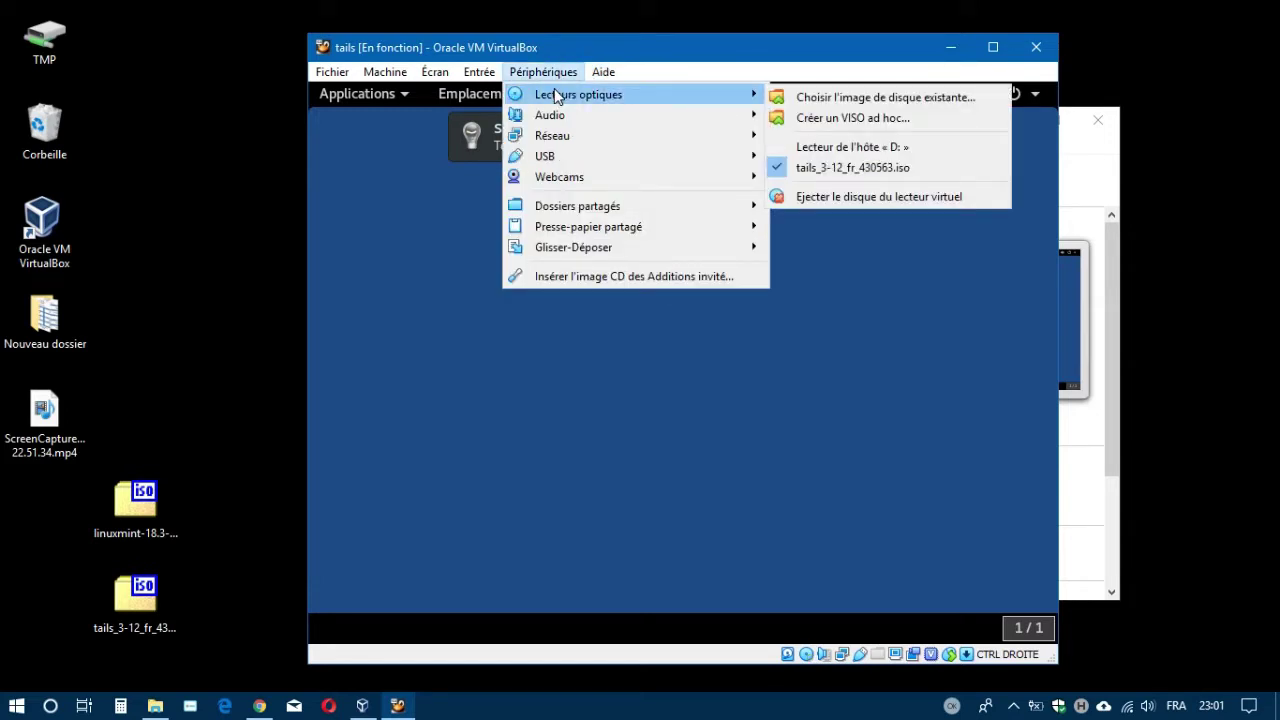
mouse_move(540, 162)
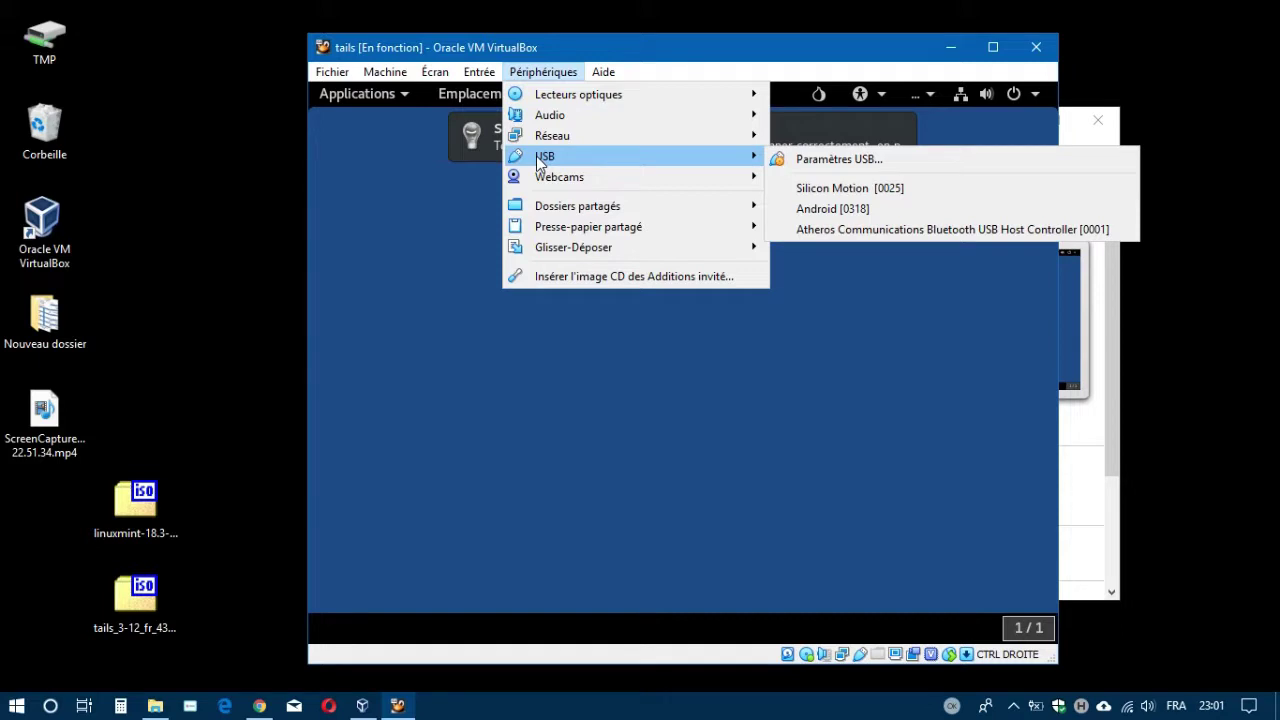
mouse_move(480, 75)
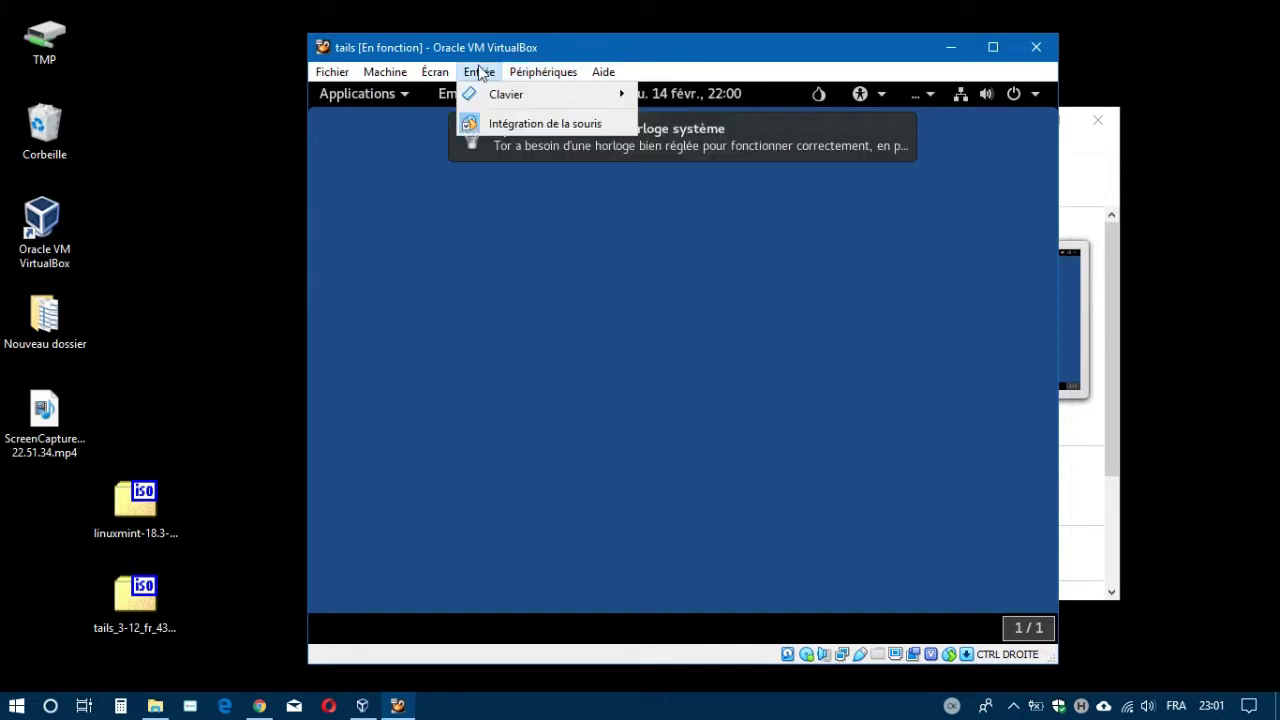
mouse_move(435, 77)
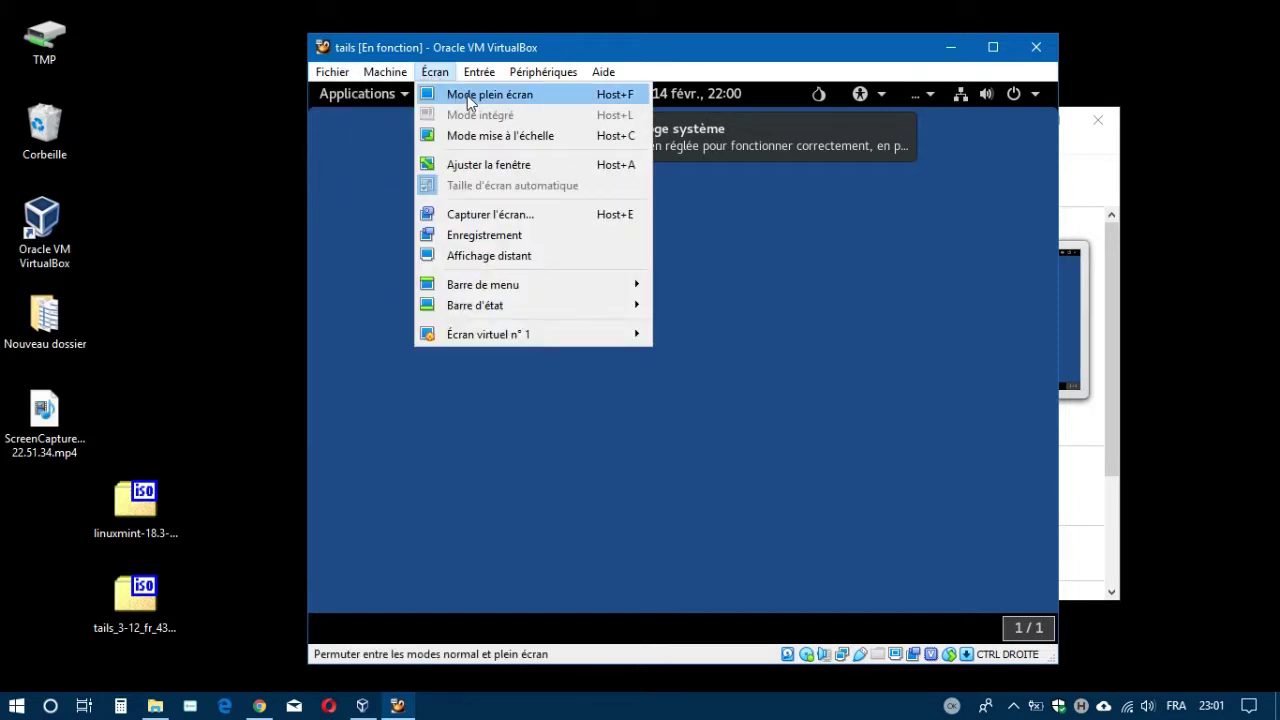
click(467, 95)
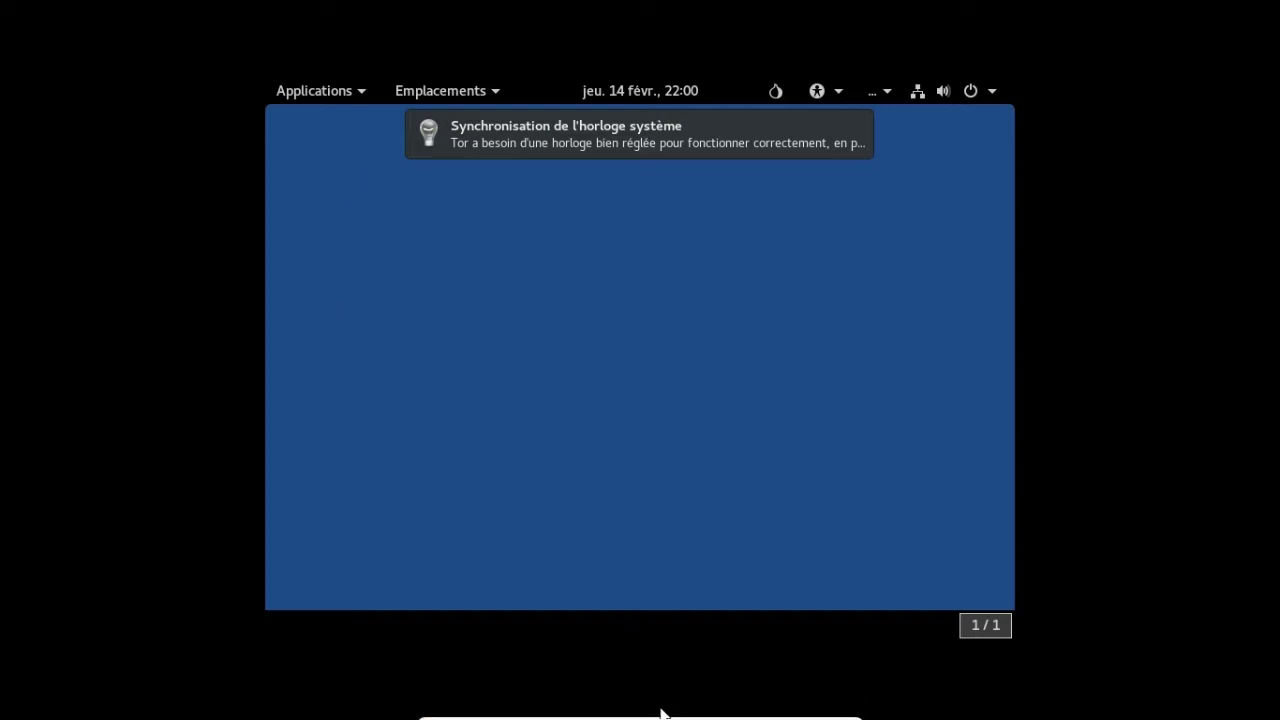
- Return the tails machine from full-screen mode to a normal window
mouse_move(586, 690)
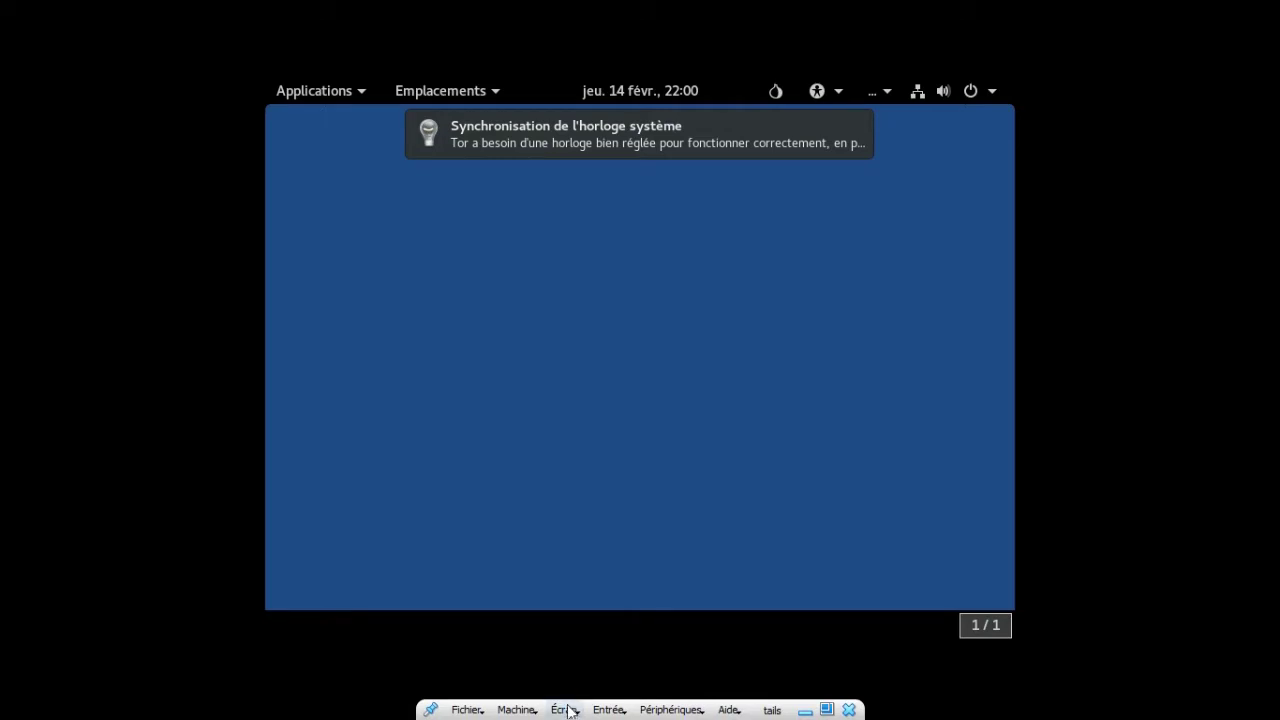
click(568, 710)
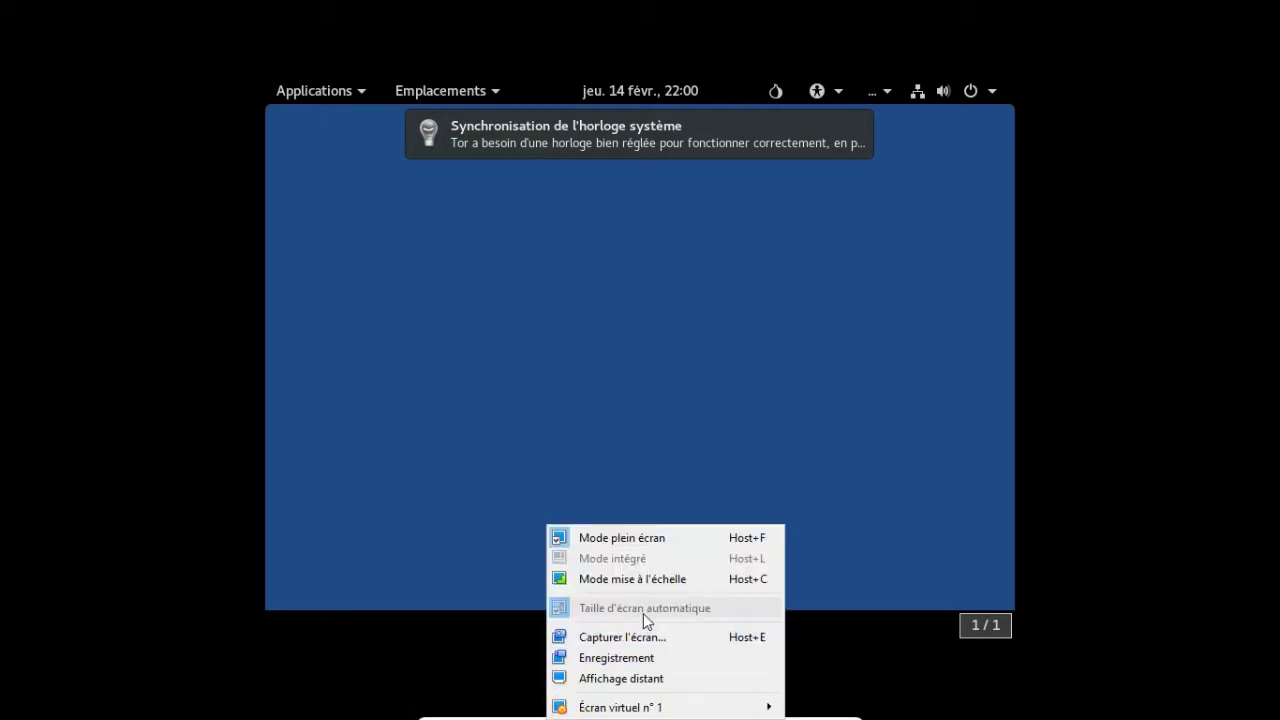
click(678, 537)
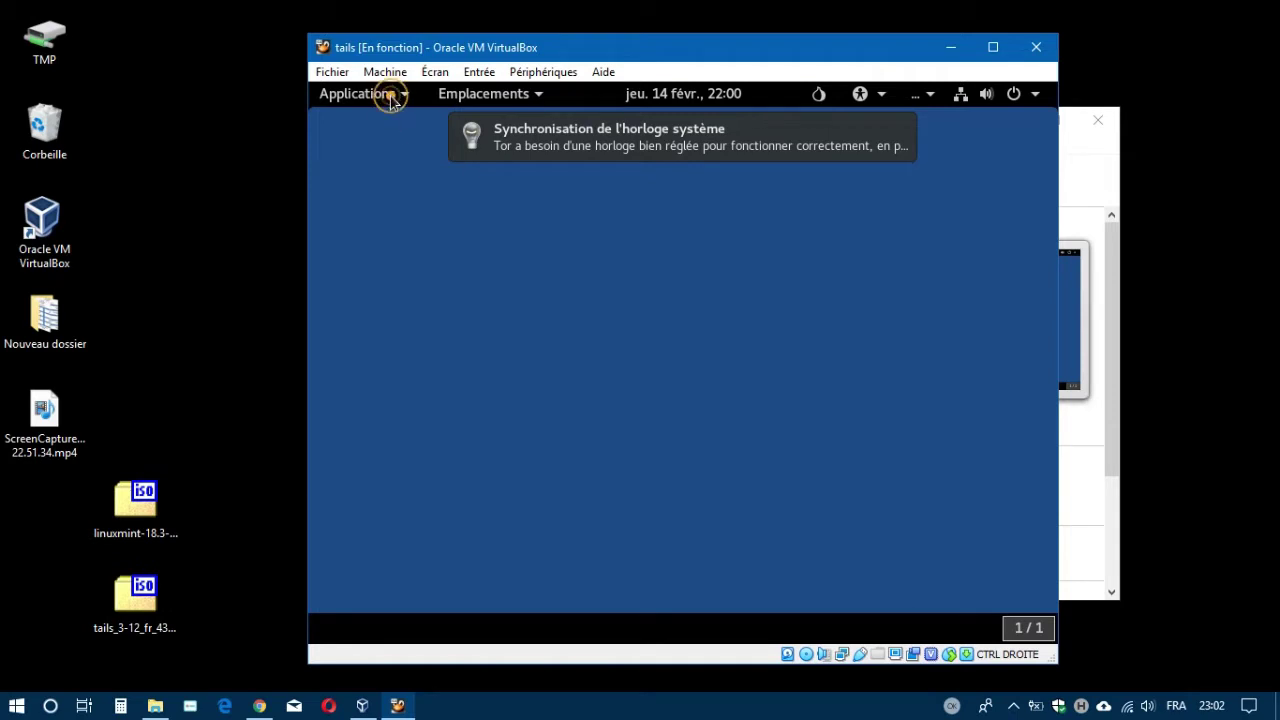
- Refocus the virtual machine and try again to open the Applications menu on the Tails desktop
click(266, 169)
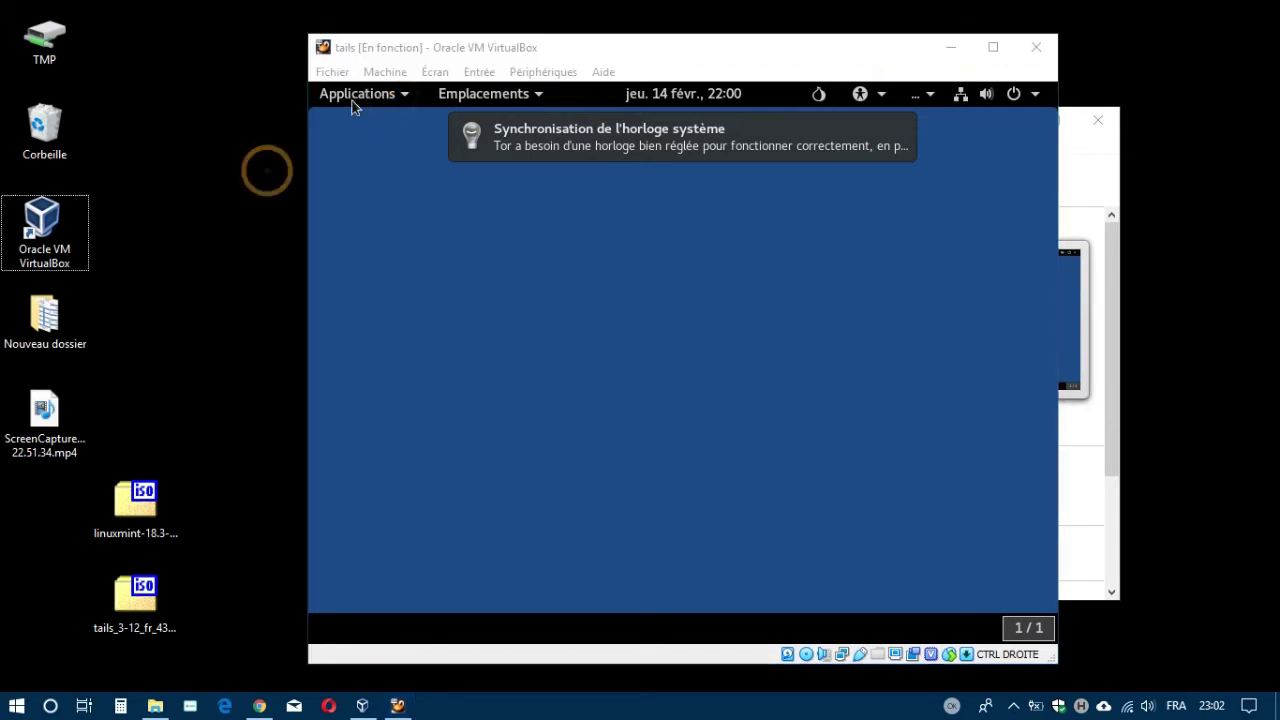
click(354, 94)
click(378, 93)
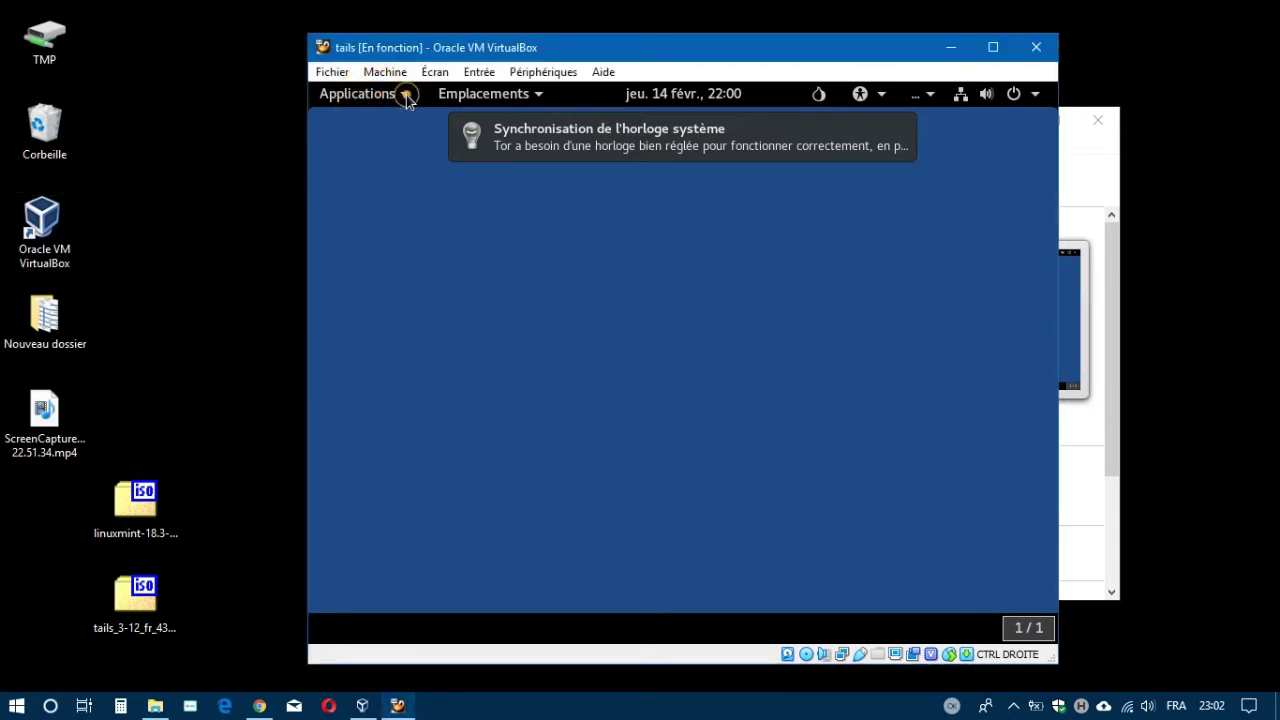
click(775, 428)
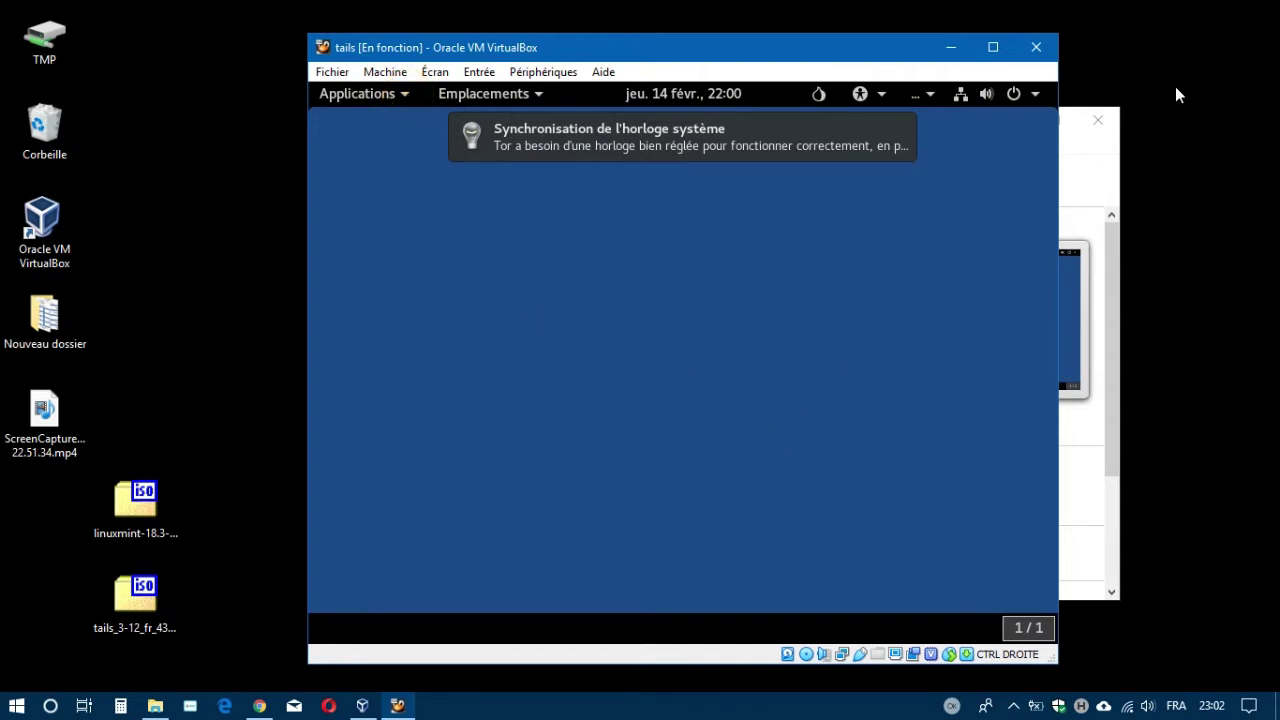
- Close the running tails machine with the option to save its state (Enregistrer l'état de la machine)
click(1037, 47)
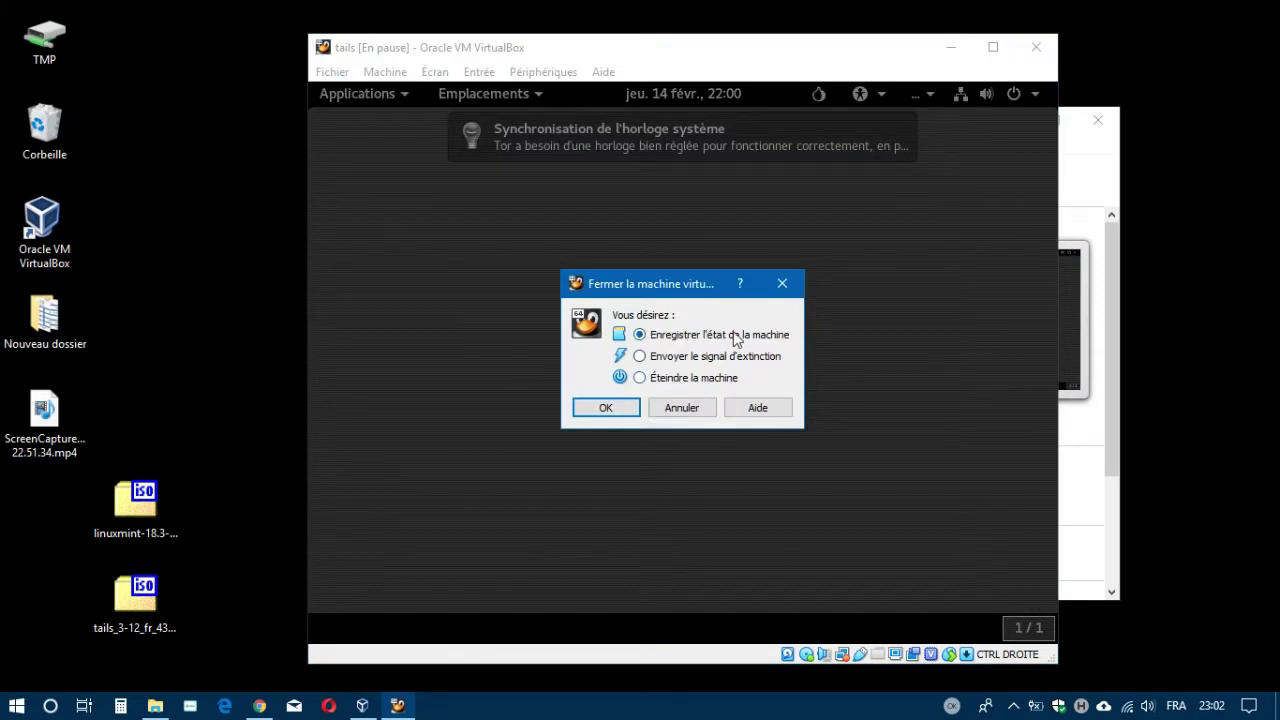
click(606, 407)
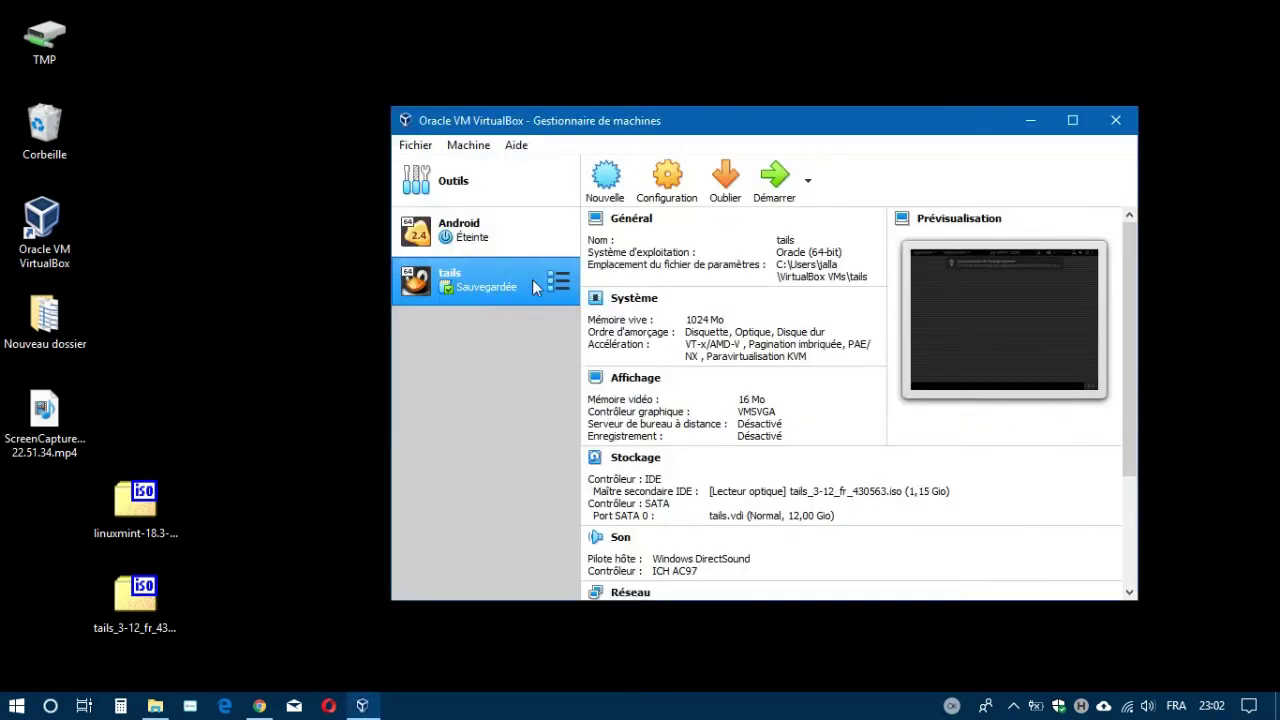
- Resume the saved tails machine and close it once more, saving the machine state
click(778, 182)
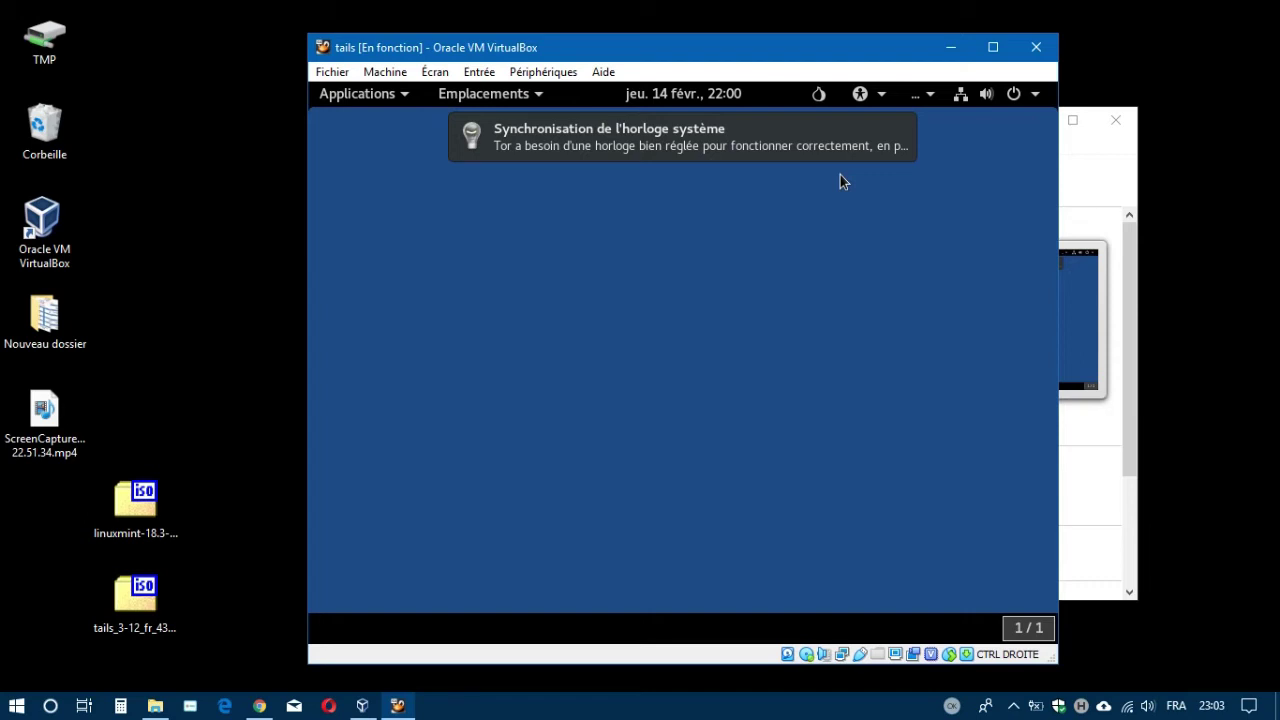
click(1035, 49)
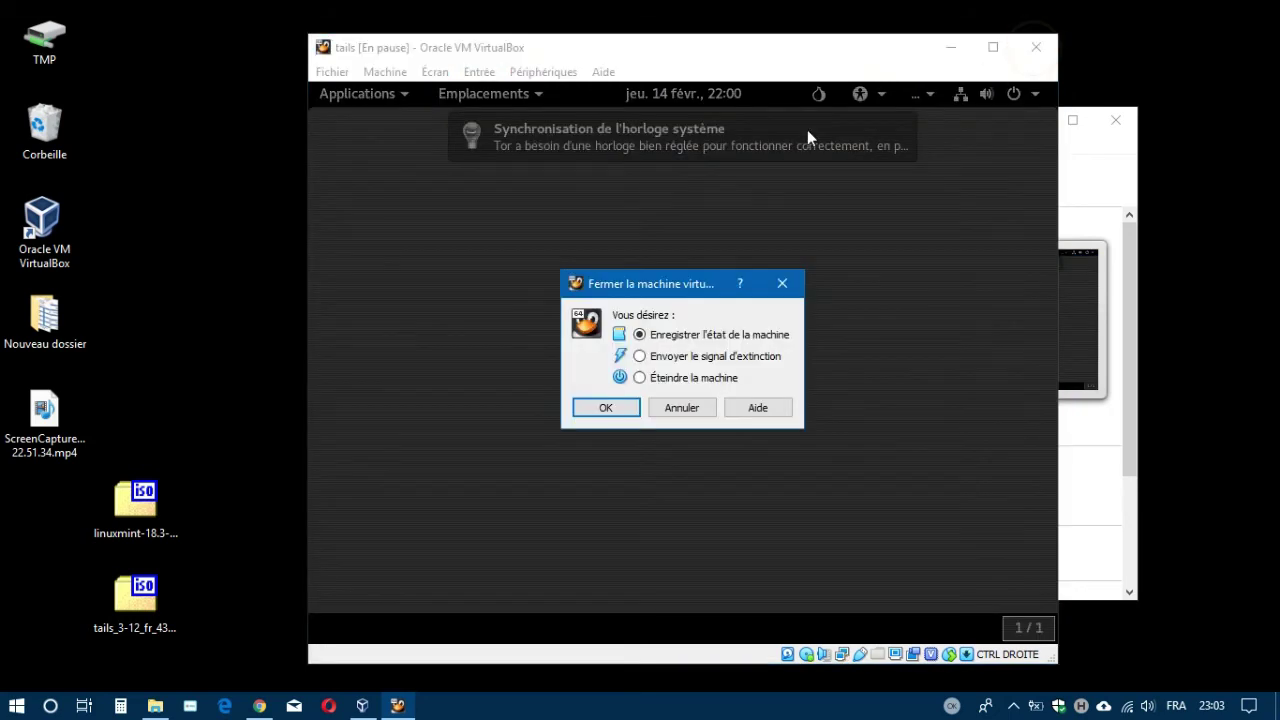
click(614, 407)
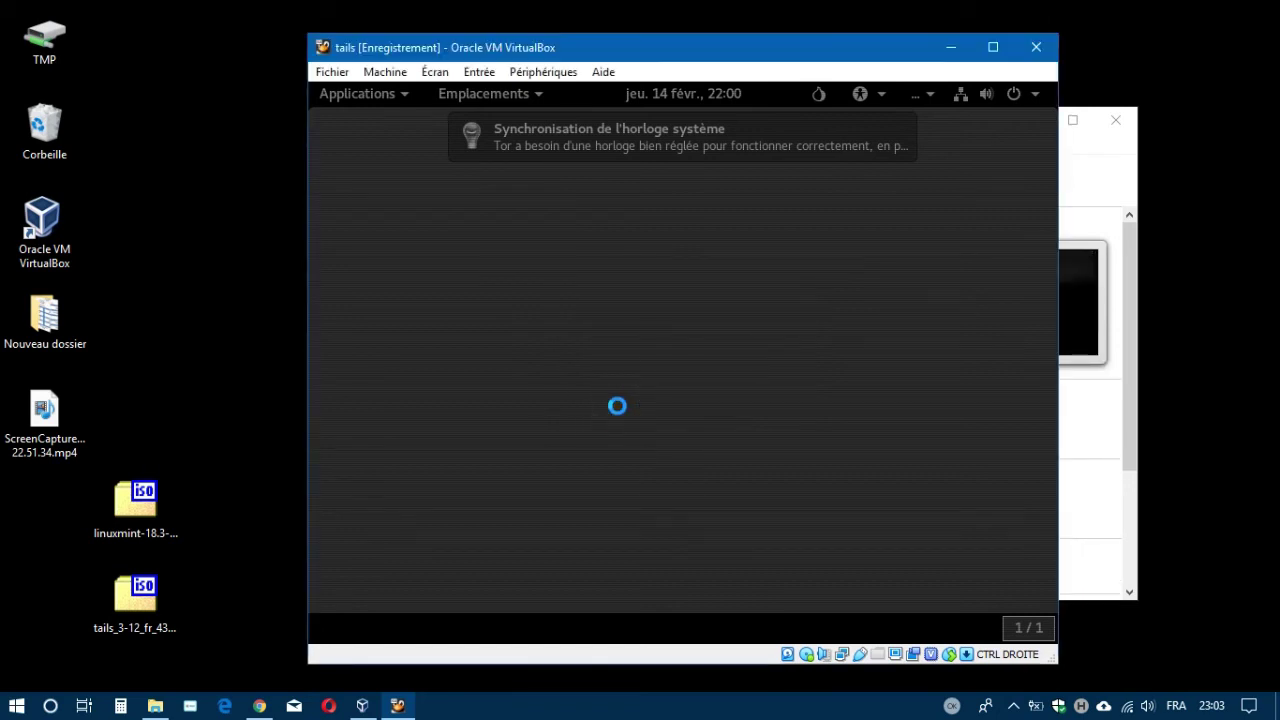